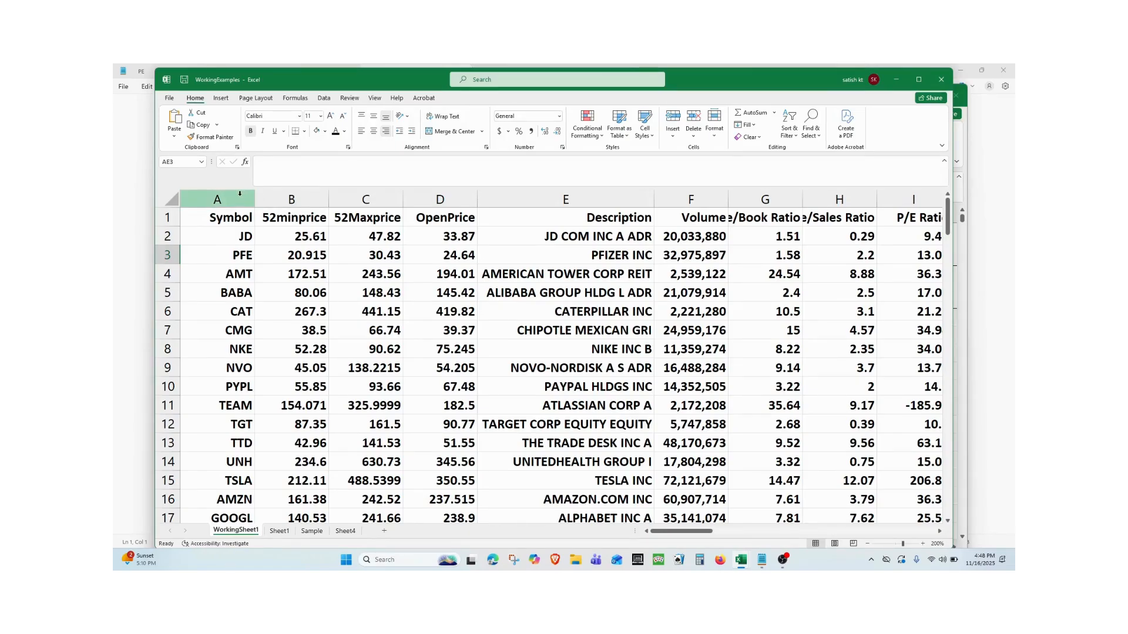
Review the Symbol and OpenPrice columns and the XLOOKUP syntax notes on Sheet4.
click(222, 190)
click(222, 258)
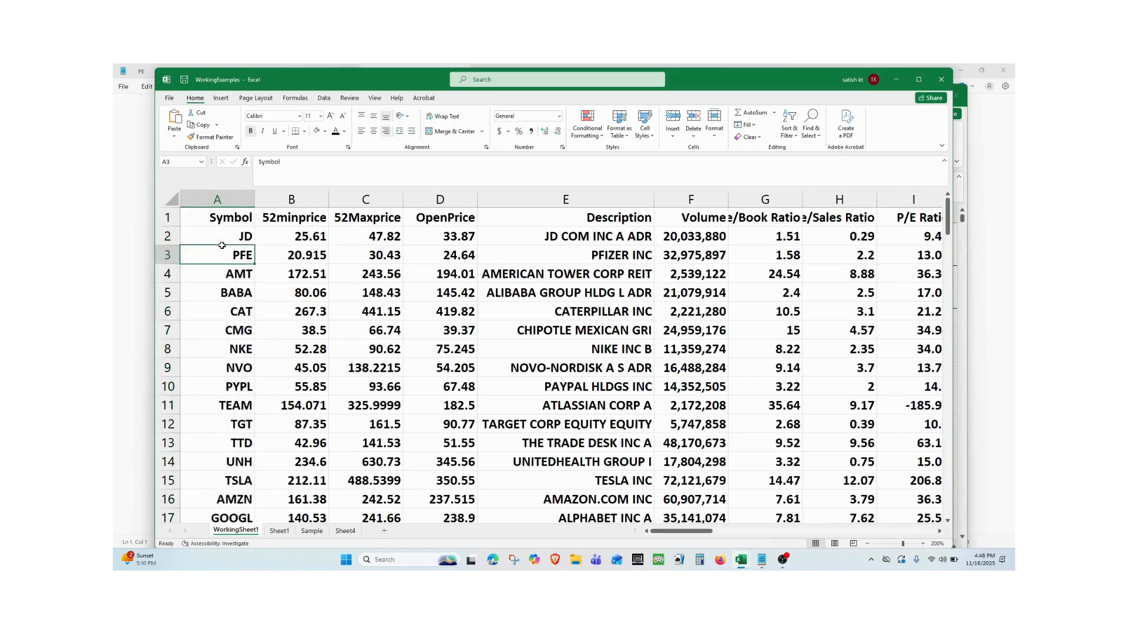
click(221, 199)
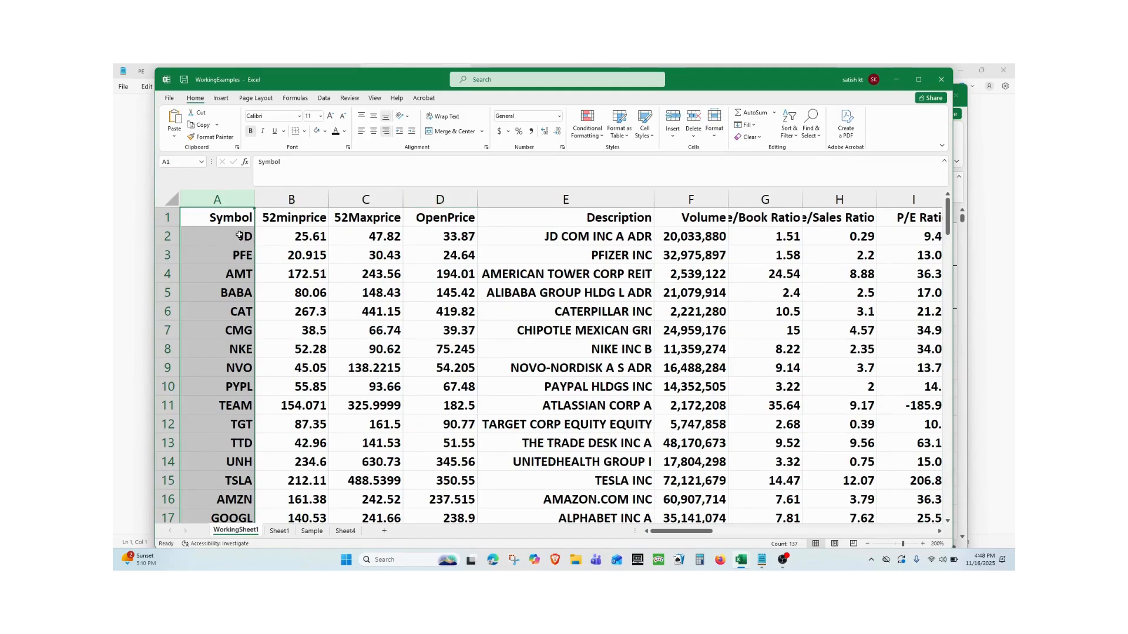
click(457, 197)
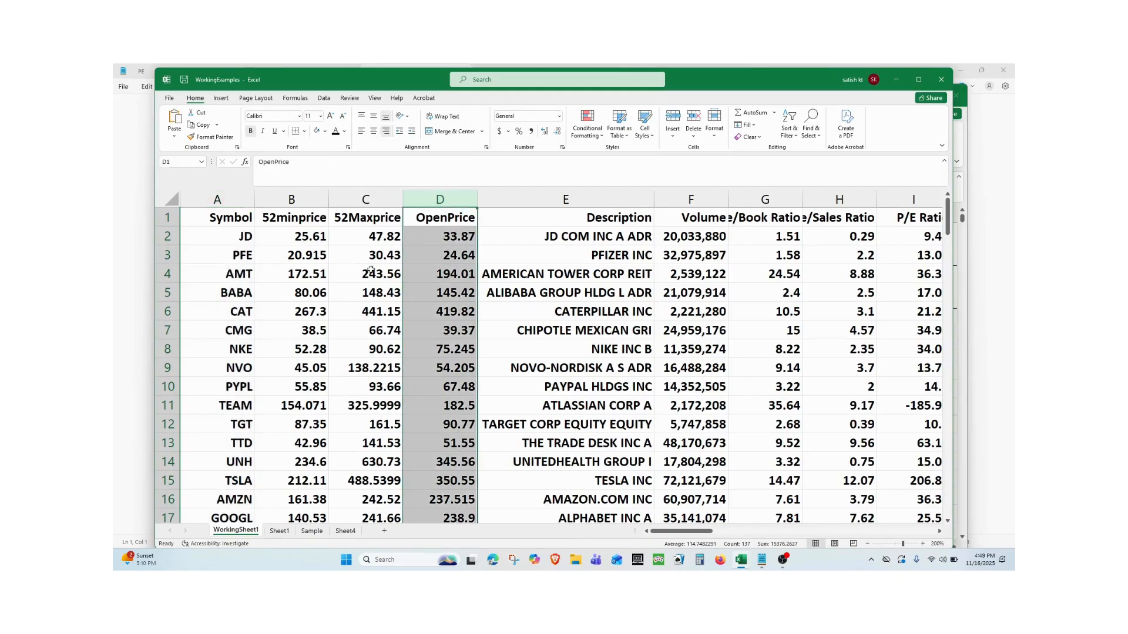
click(345, 531)
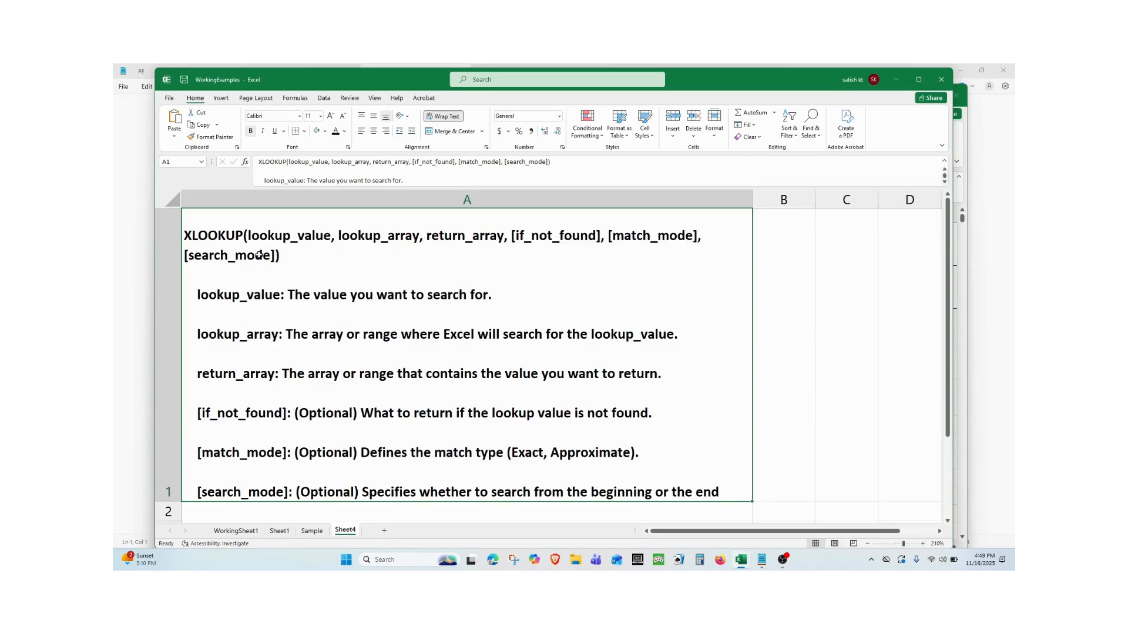
Insert an XLOOKUP function in cell AE2 of WorkingSheet1 with "AMZN" as the lookup value.
click(244, 532)
drag(701, 535, 927, 533)
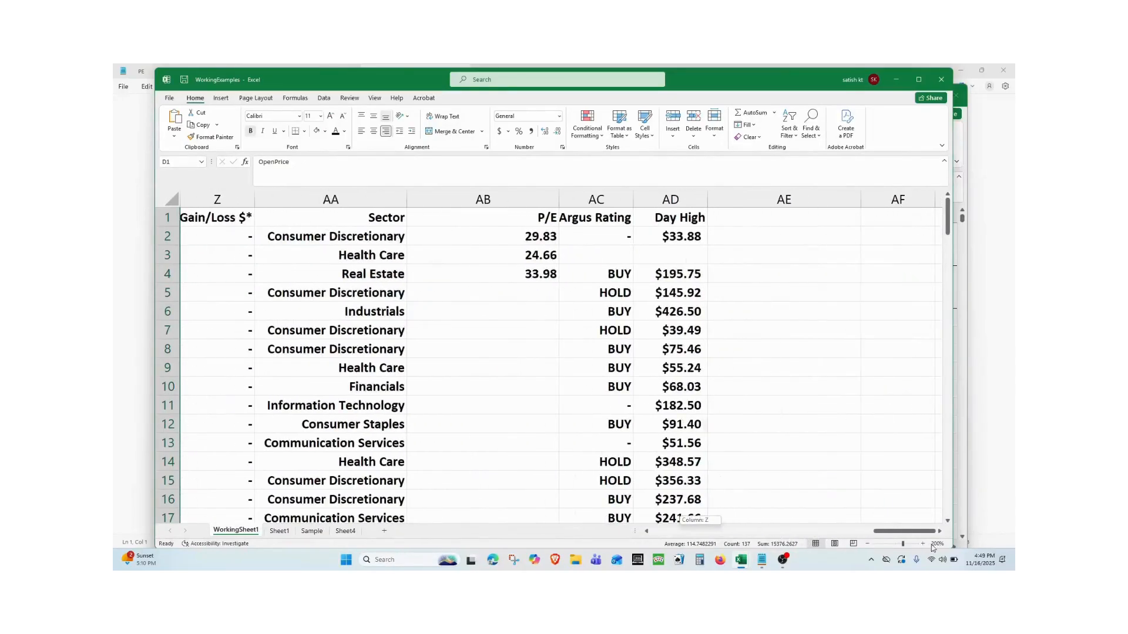
click(770, 230)
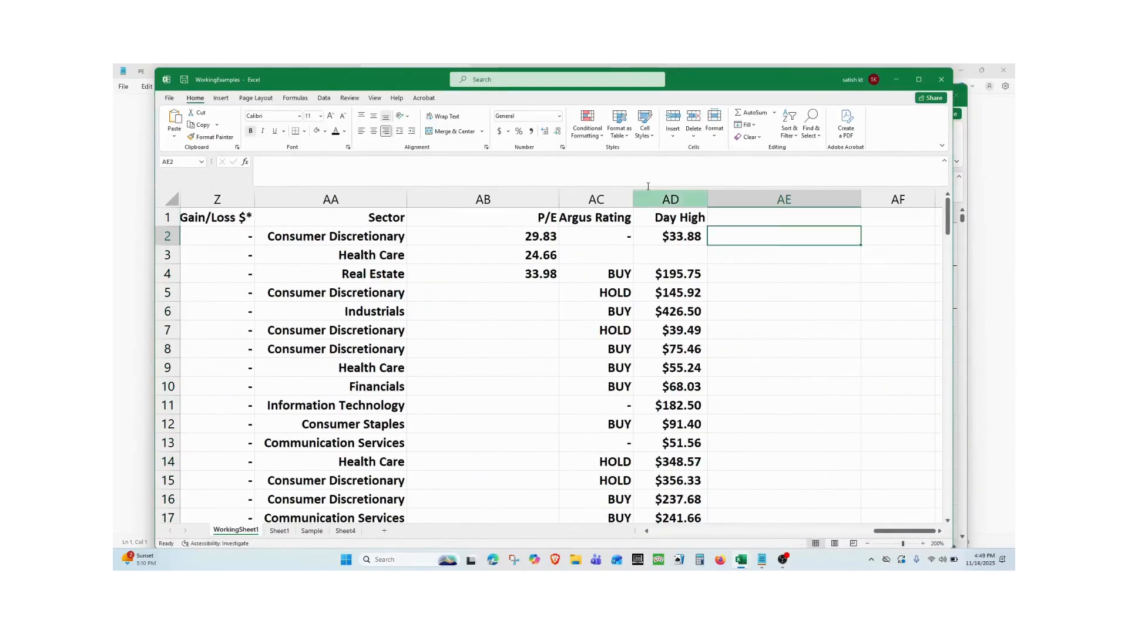
click(245, 162)
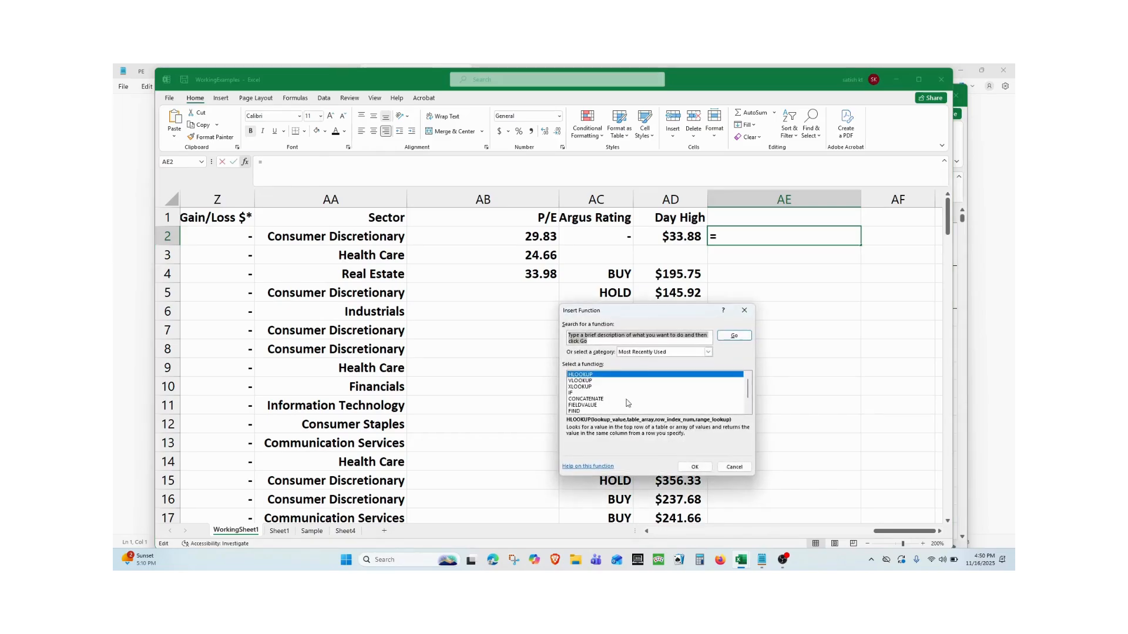
click(592, 388)
double_click(592, 388)
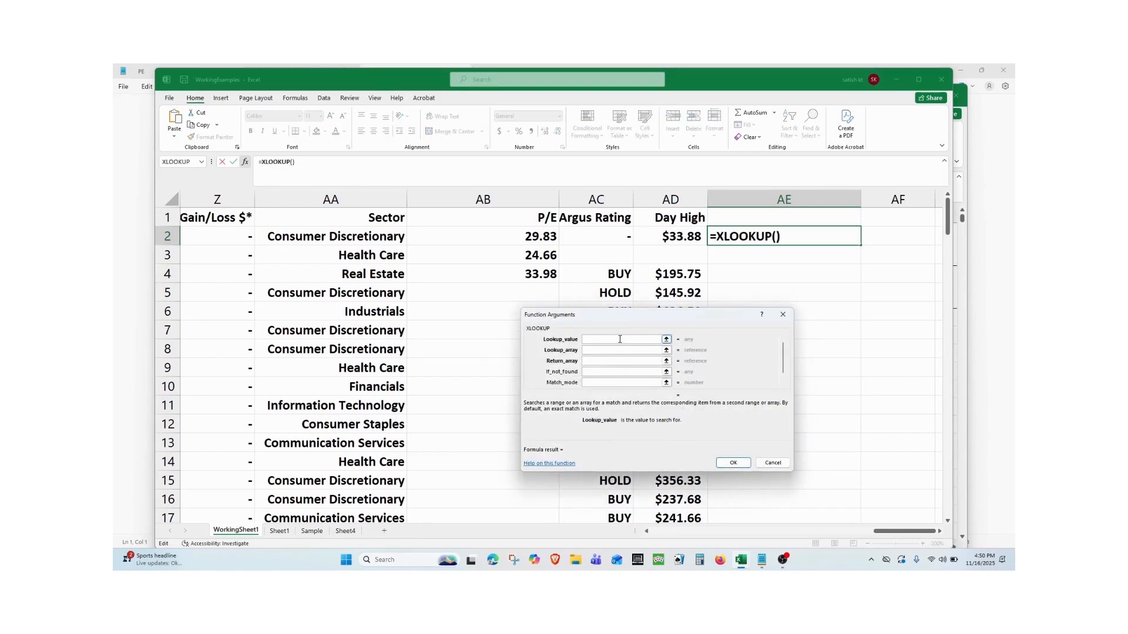
text(AMZN)
Set the XLOOKUP's lookup array to A:A and its return array to D:D, and enter the formula.
click(610, 351)
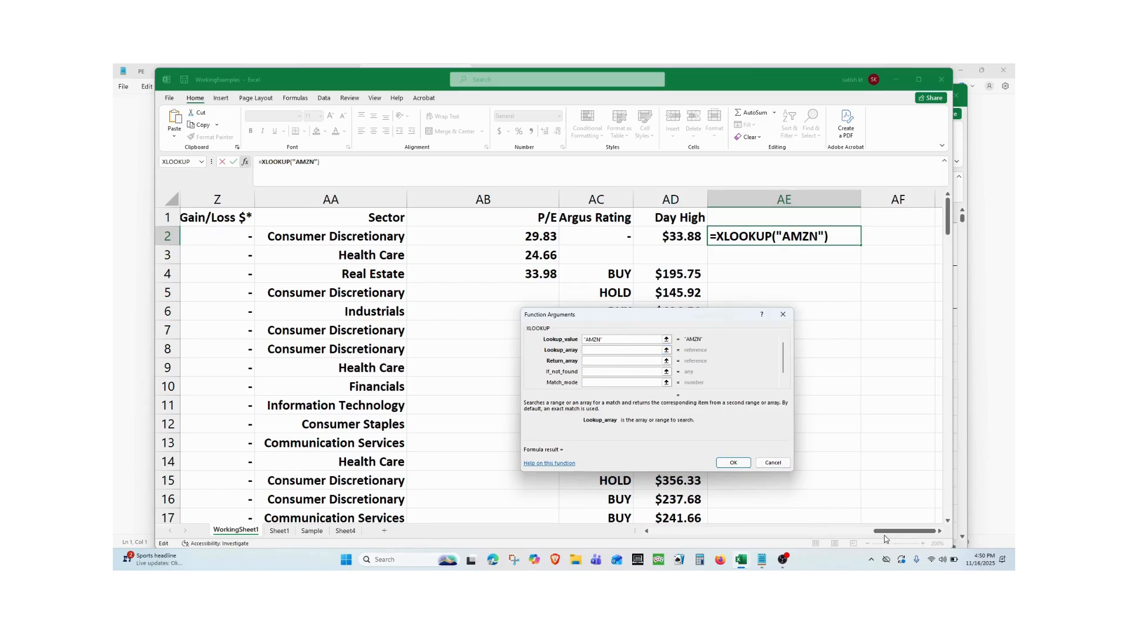
drag(887, 532, 650, 535)
click(224, 203)
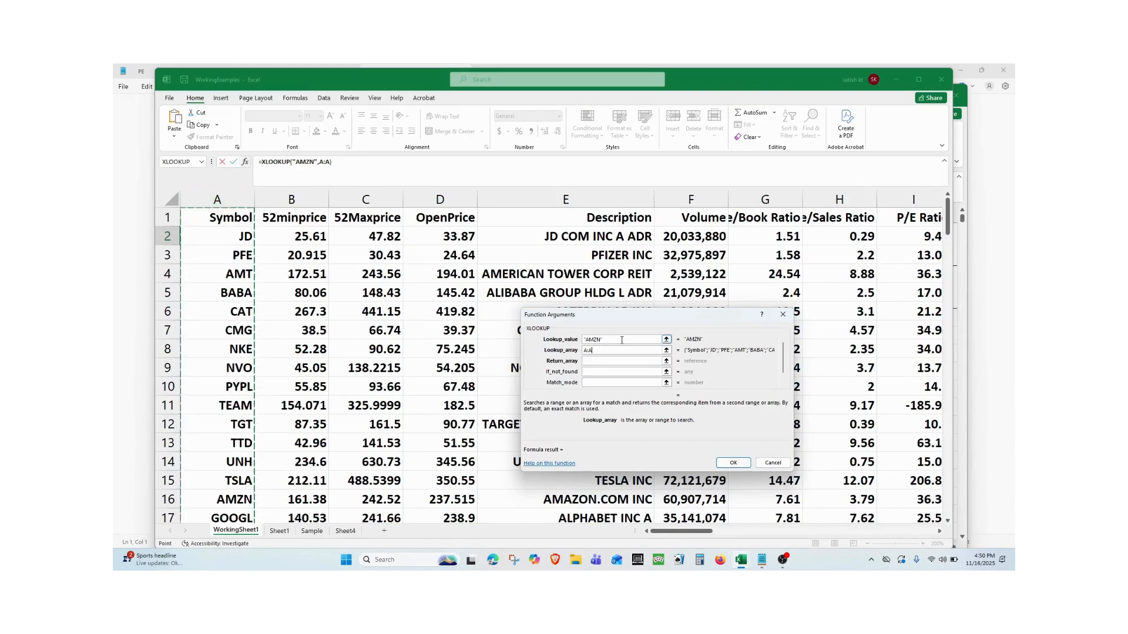
click(608, 360)
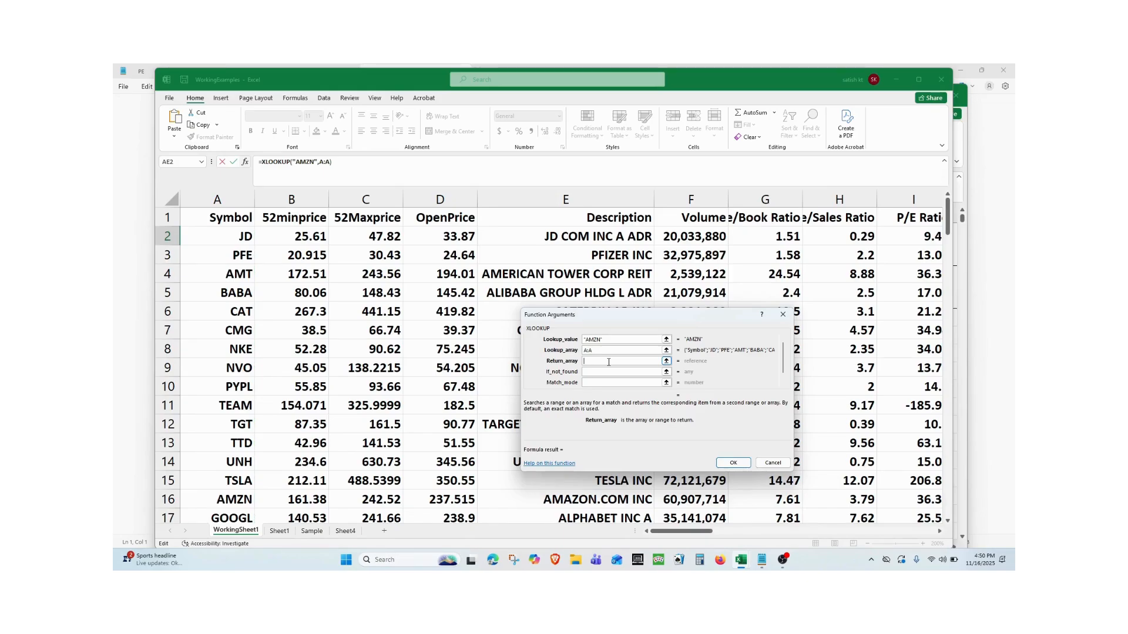
text(D:D)
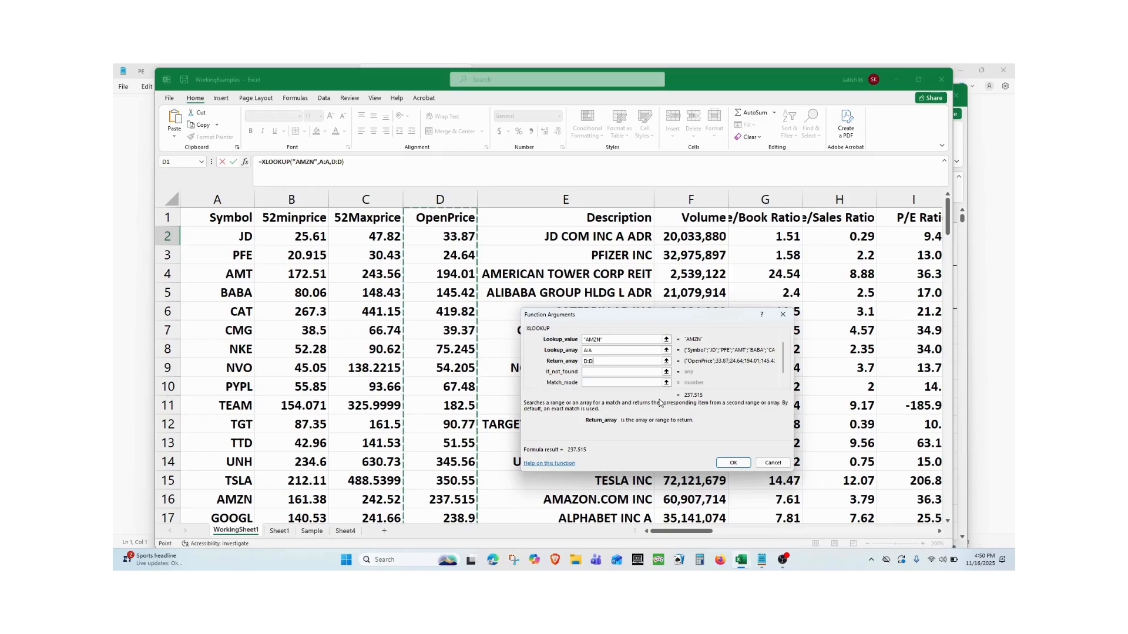
key(Return)
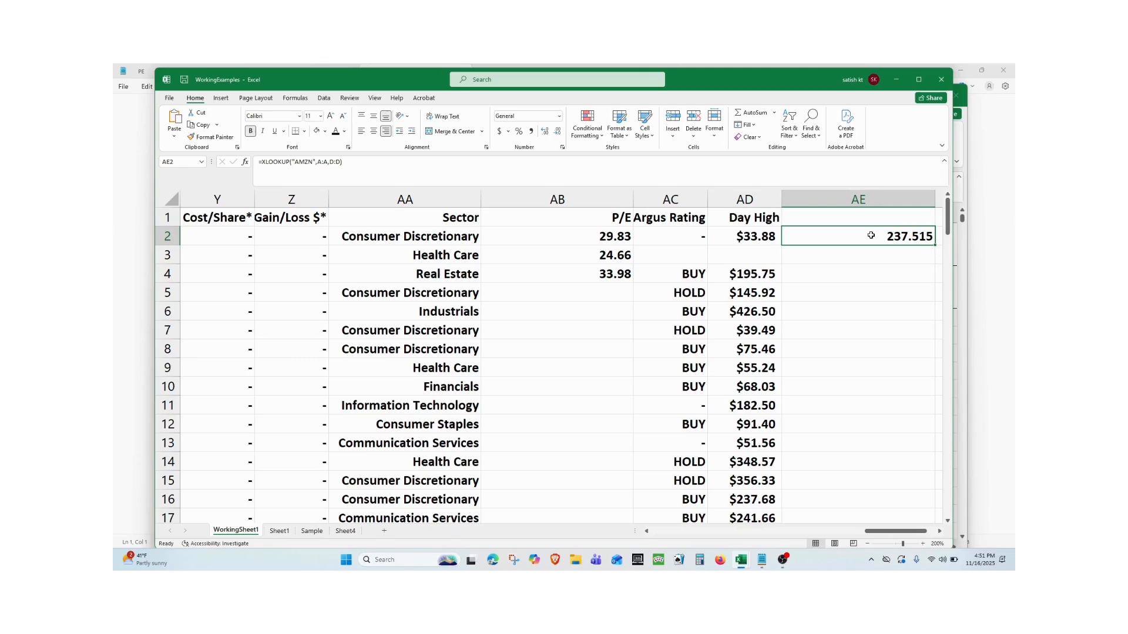
Append & ":" & "AMZN" to the XLOOKUP formula in AE2.
click(431, 162)
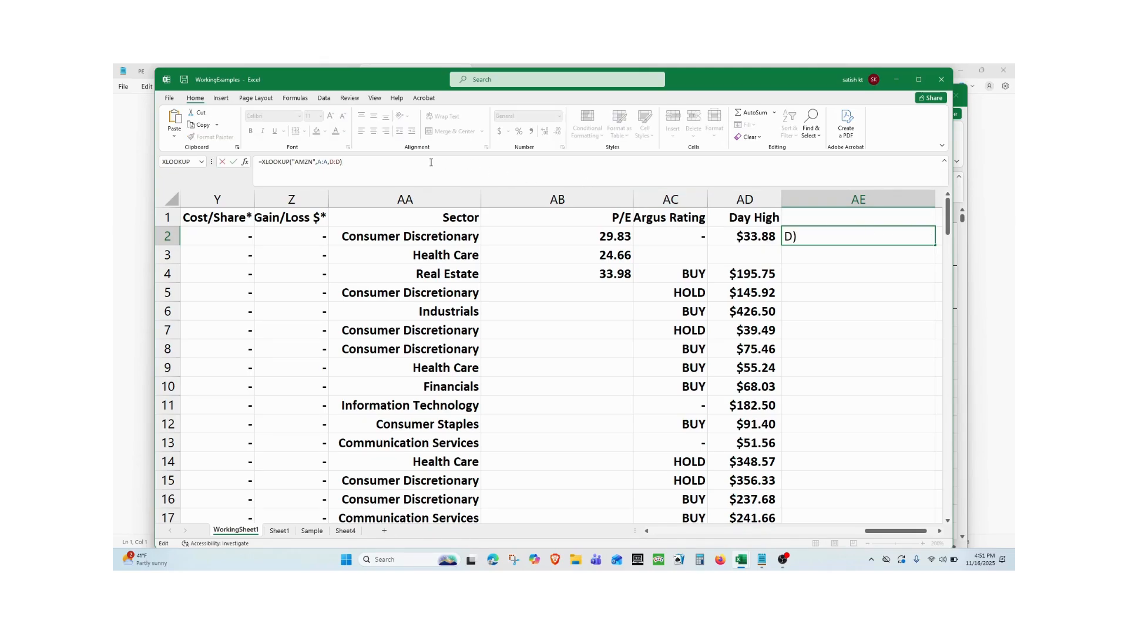
text(& ")
text(:" & "AMZN)
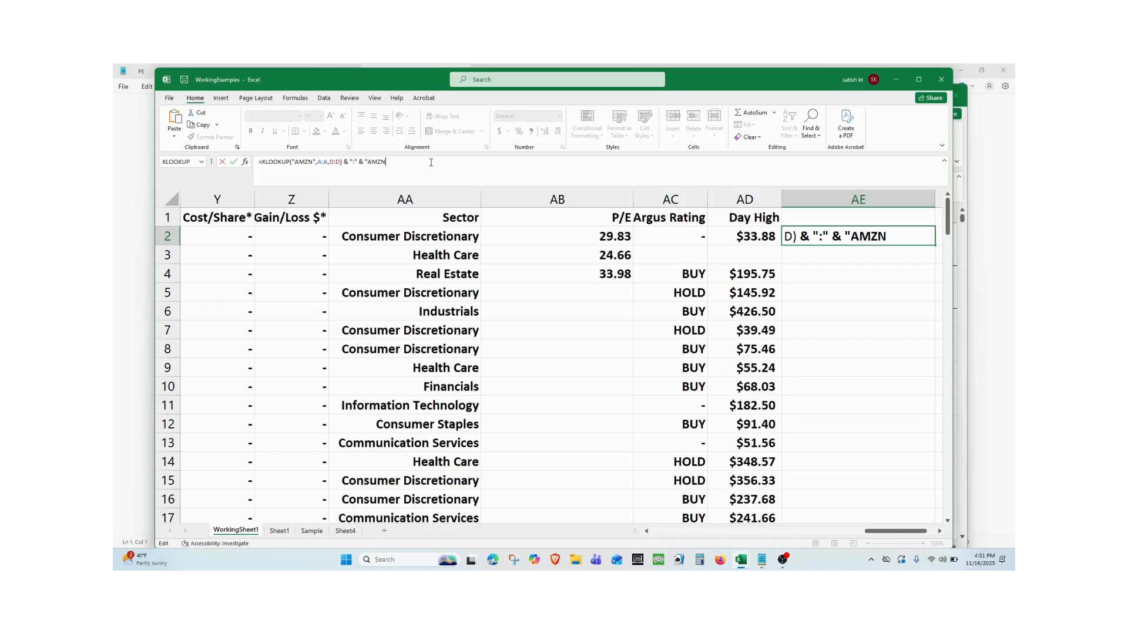
text(")
key(Return)
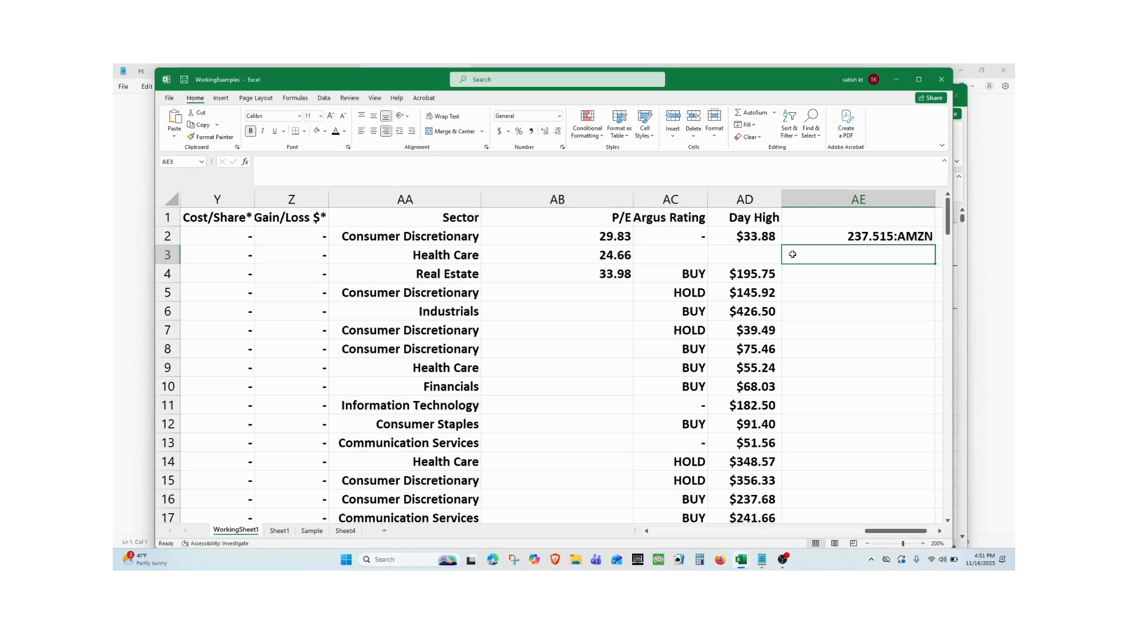
Extend the AE2 formula with another colon separator by adding & ":" & at its end.
click(890, 238)
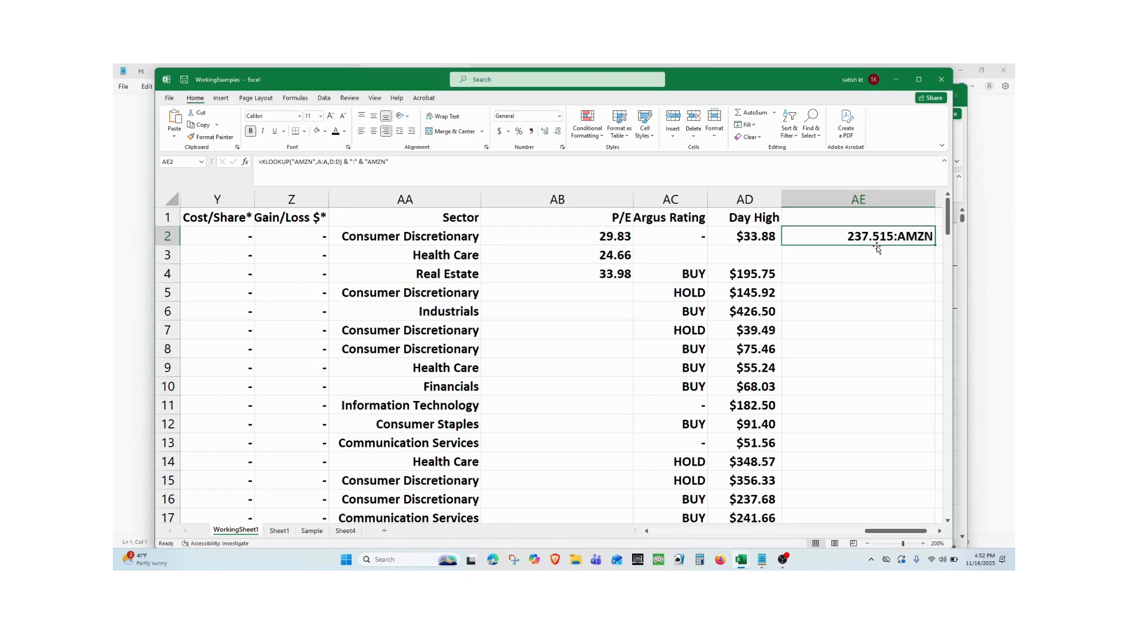
mouse_move(896, 531)
mouse_down()
mouse_move(910, 540)
mouse_move(881, 541)
mouse_move(914, 542)
mouse_up()
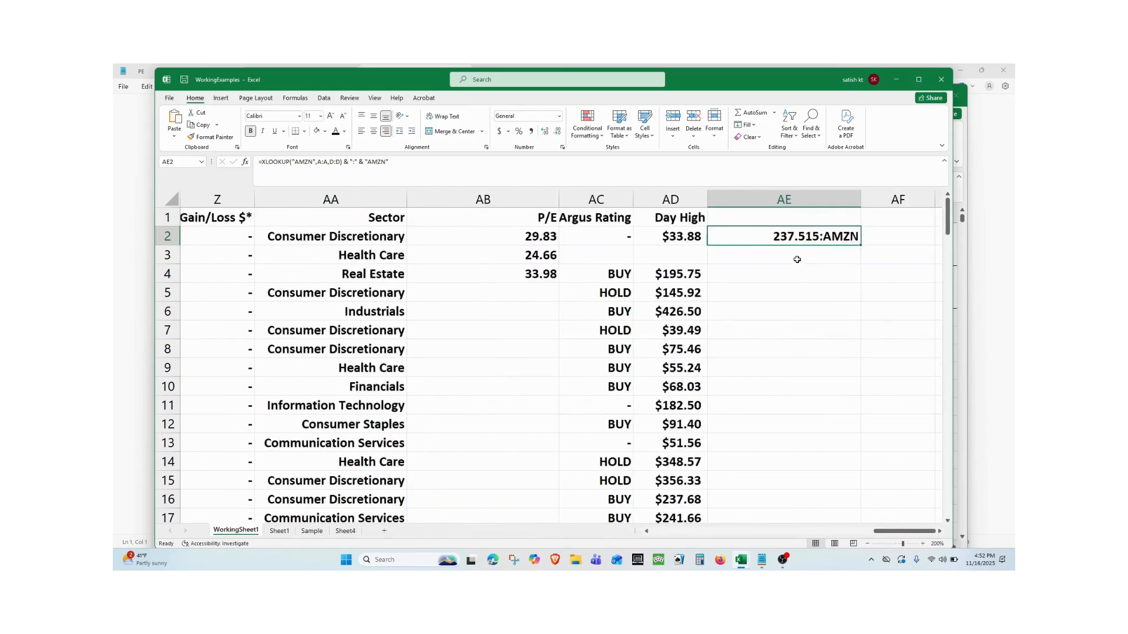
click(454, 167)
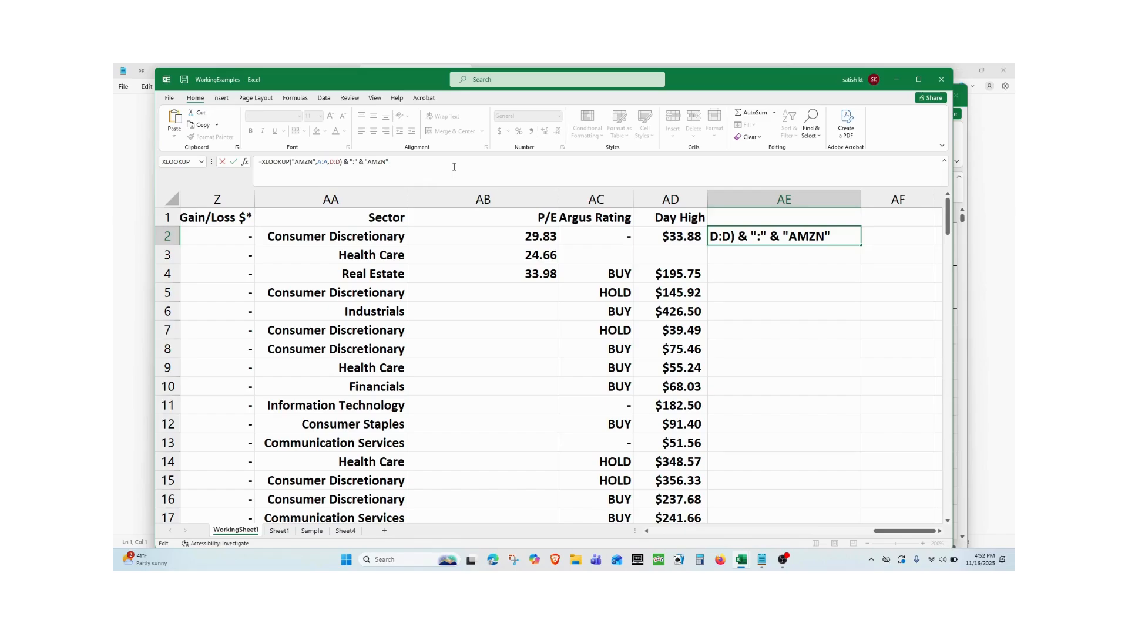
text(& ":")
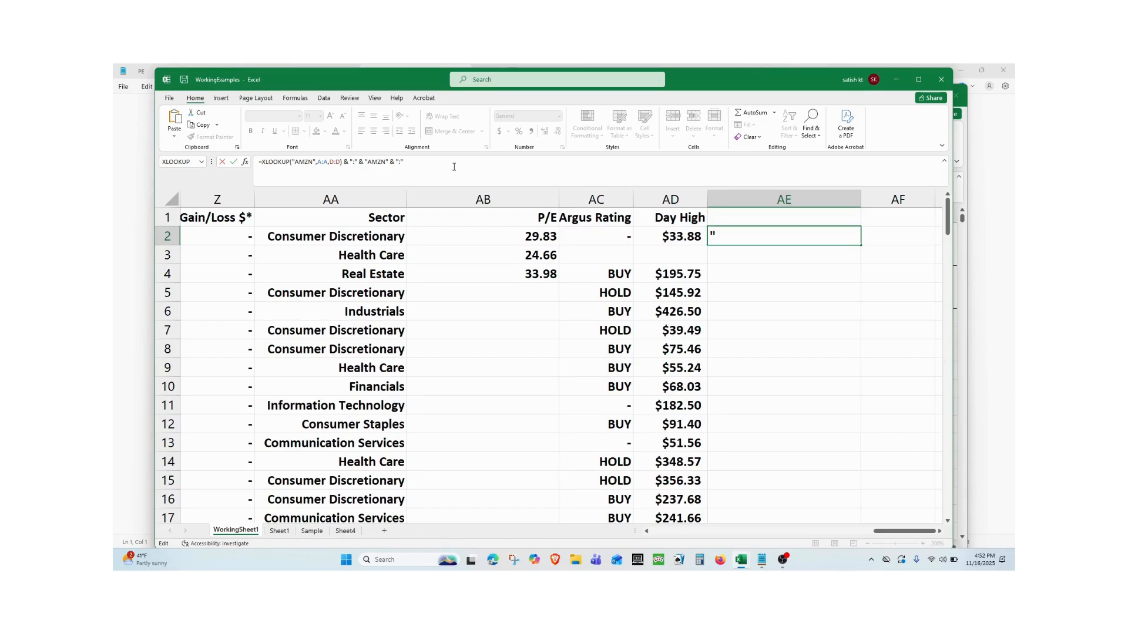
text( & xloo+XLOOKUP()
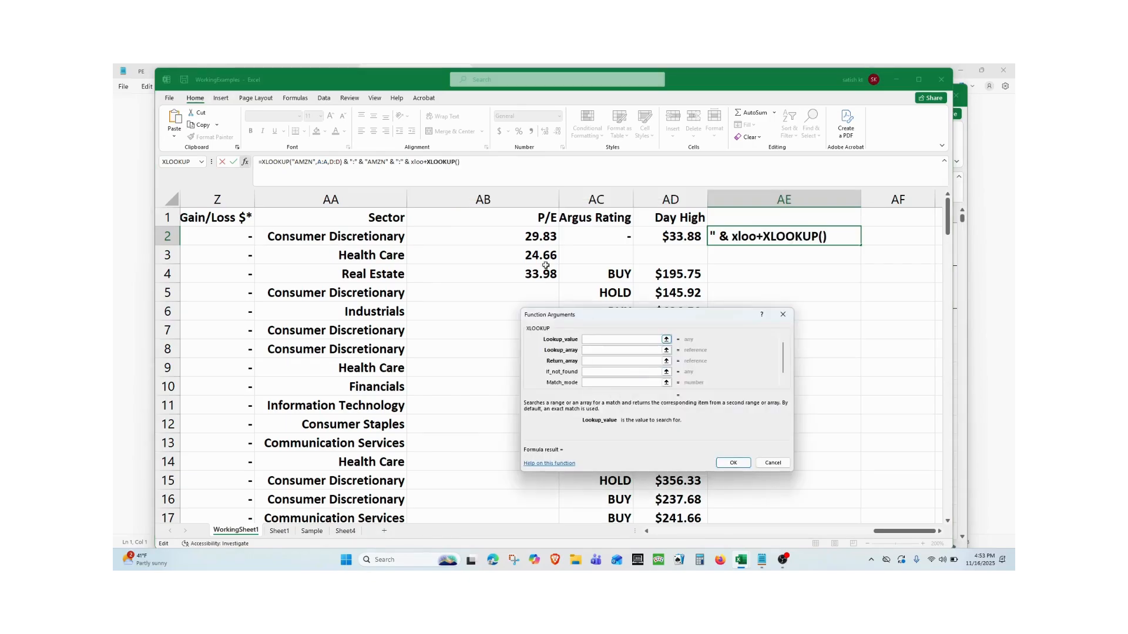
Add a second XLOOKUP at the end of the AE2 formula with lookup value "AMZN", removing the stray "xloo+" text before it.
click(427, 161)
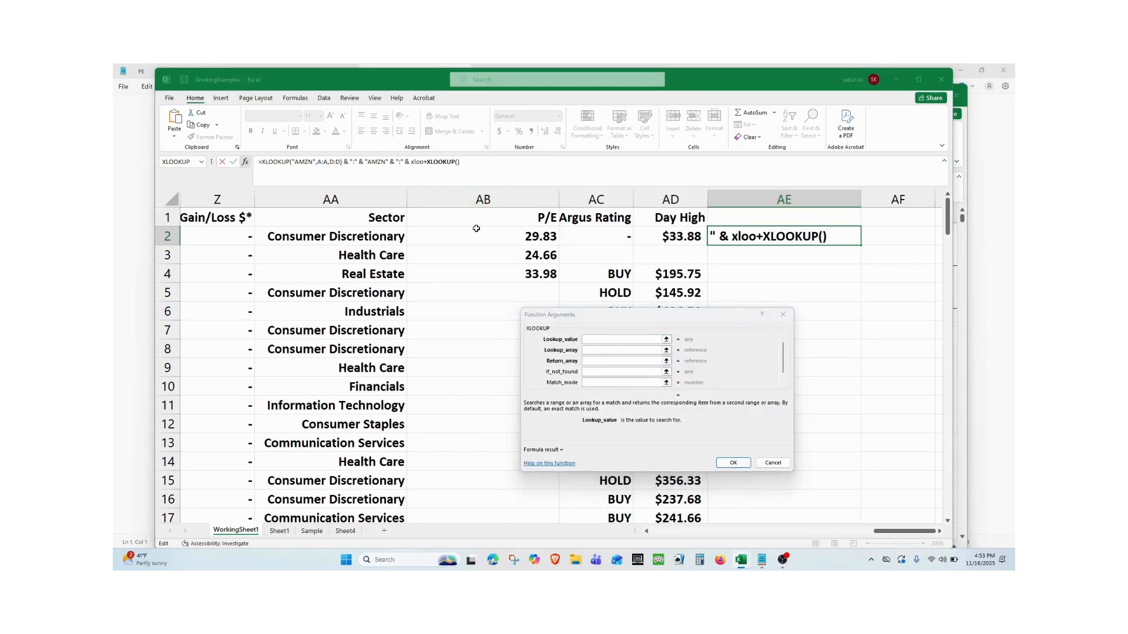
key(BackSpace)
key(BackSpace)
key(BackSpace)
key(BackSpace)
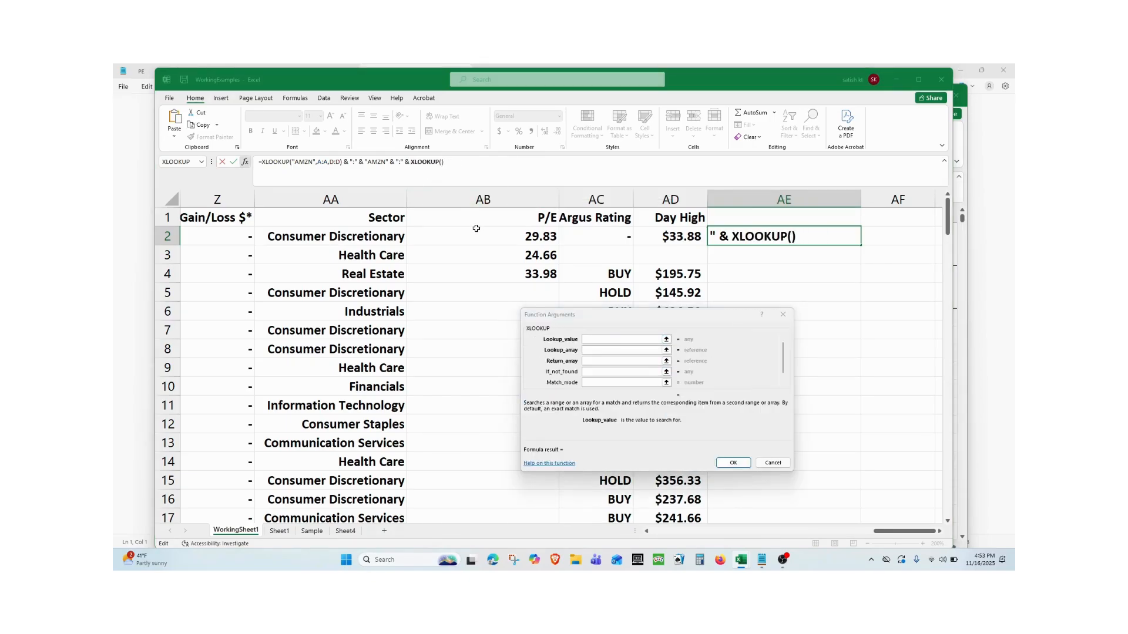
click(604, 340)
text(A)
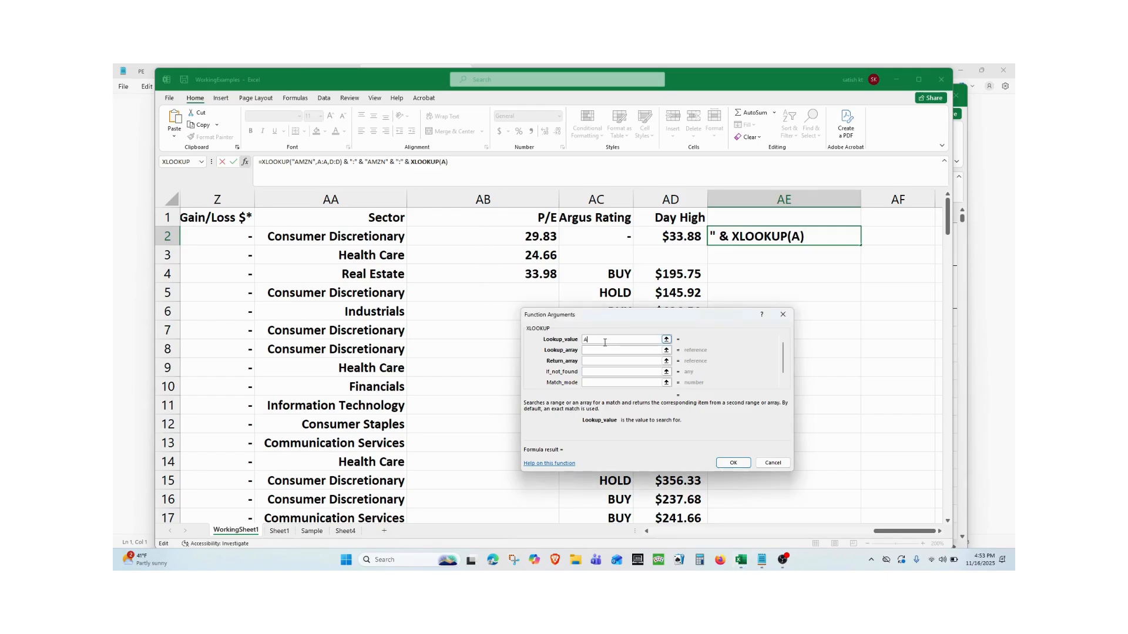
text(MZN)
Set the second XLOOKUP's lookup array to A:A and its return array to C:C, and enter the formula.
click(604, 349)
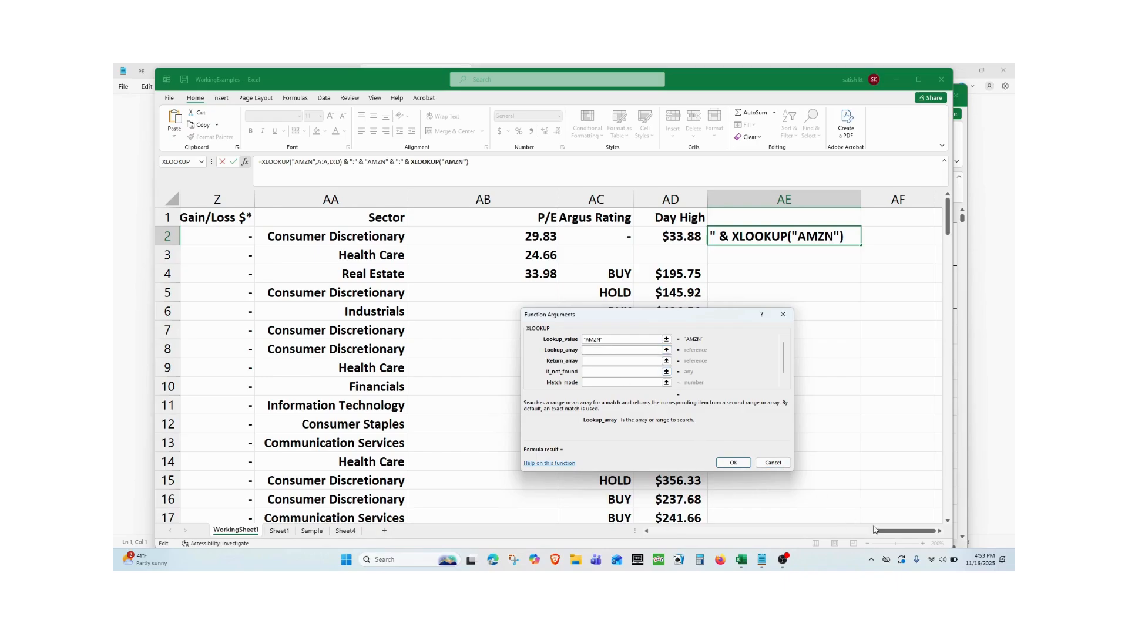
click(894, 533)
drag(894, 532, 664, 544)
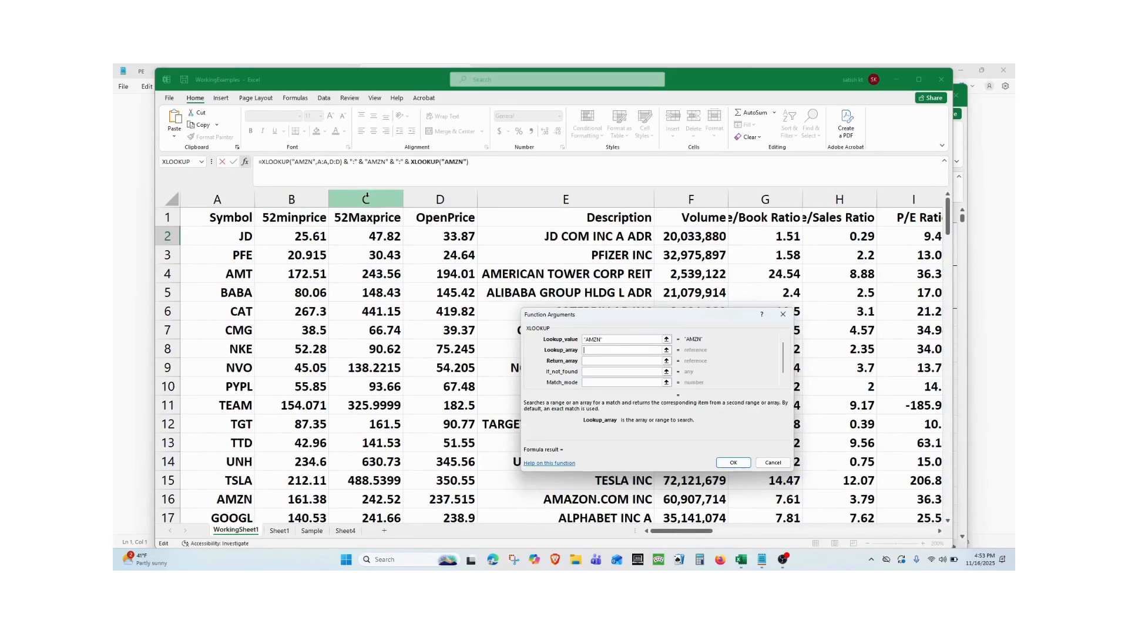
click(223, 199)
key(Tab)
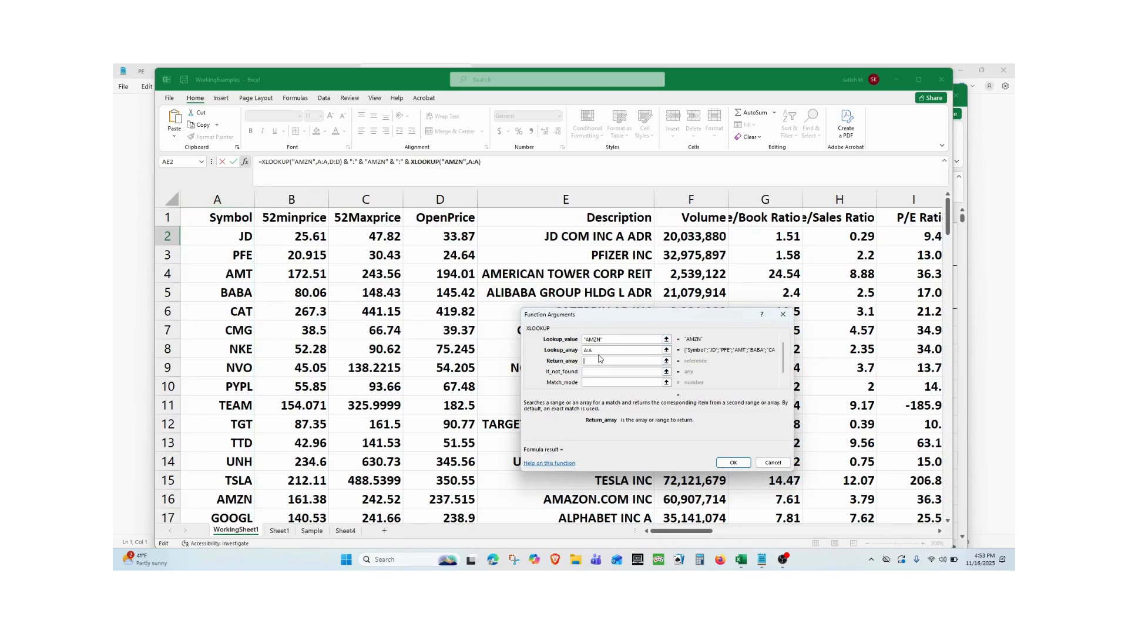
click(375, 199)
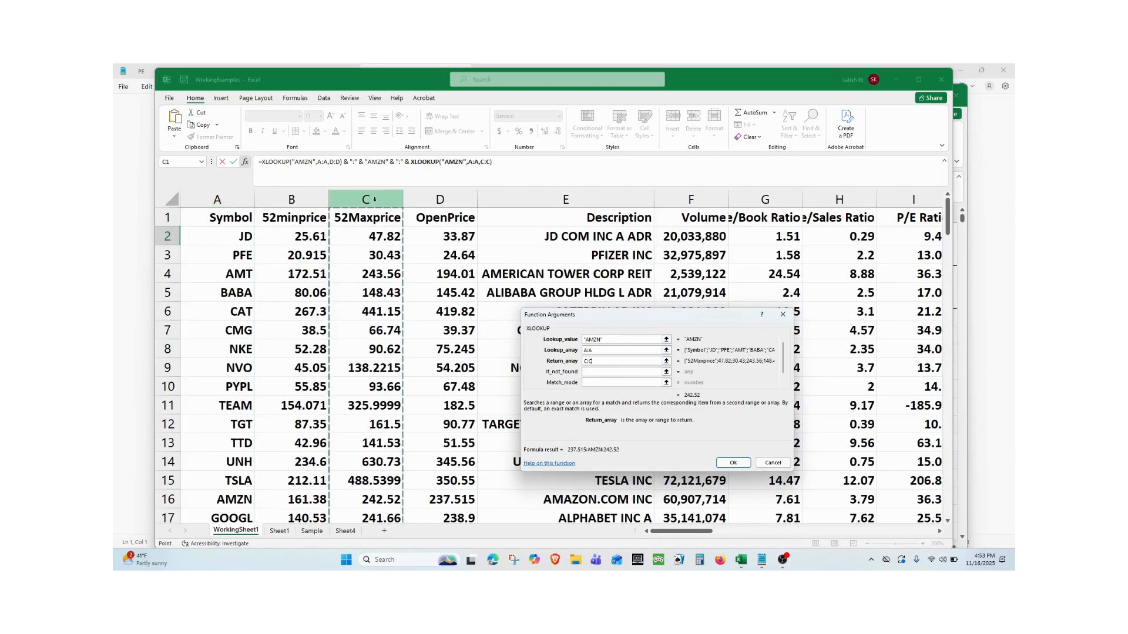
click(733, 462)
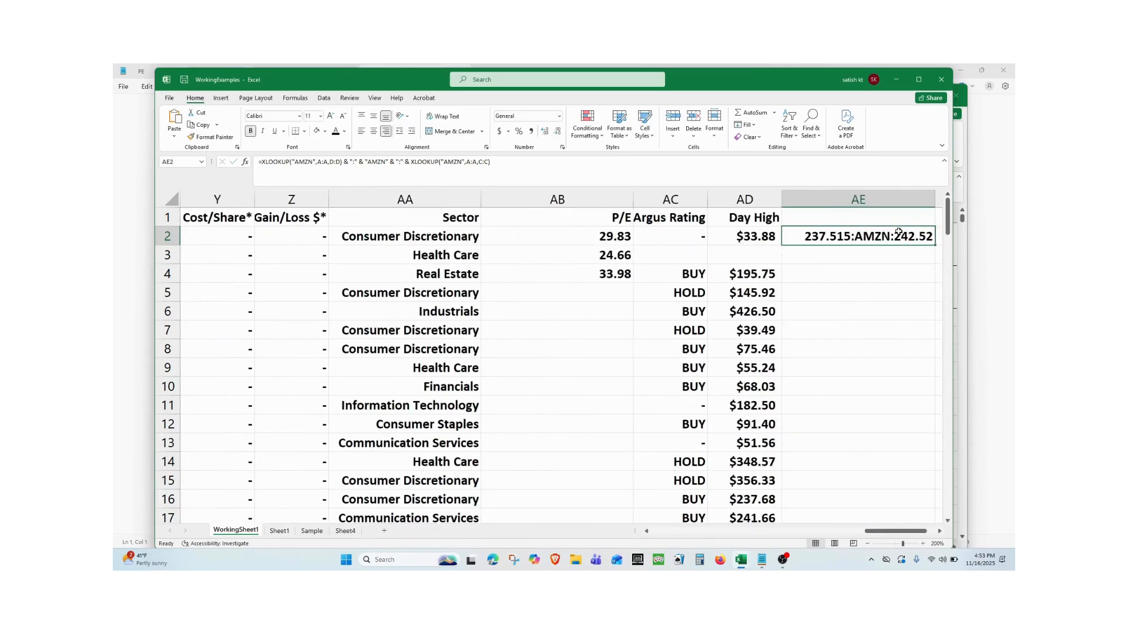
Append & ":" & "52 weeks Max Price" to the AE2 formula and check the complete cell.
key(F2)
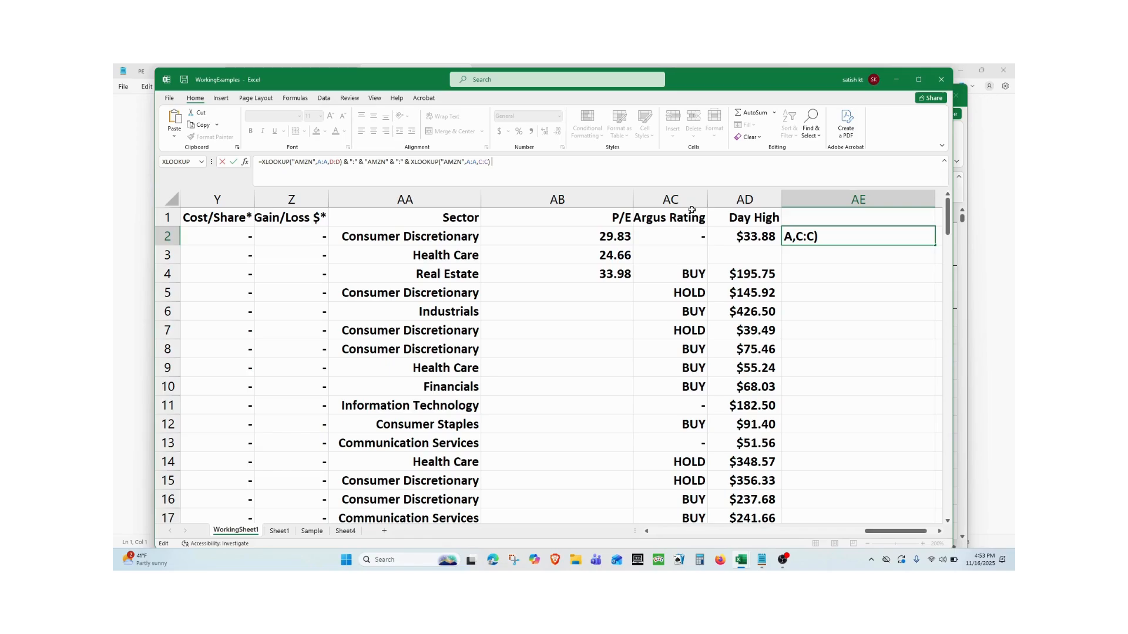
text(&)
text(":" & "52 weeks Max Price)
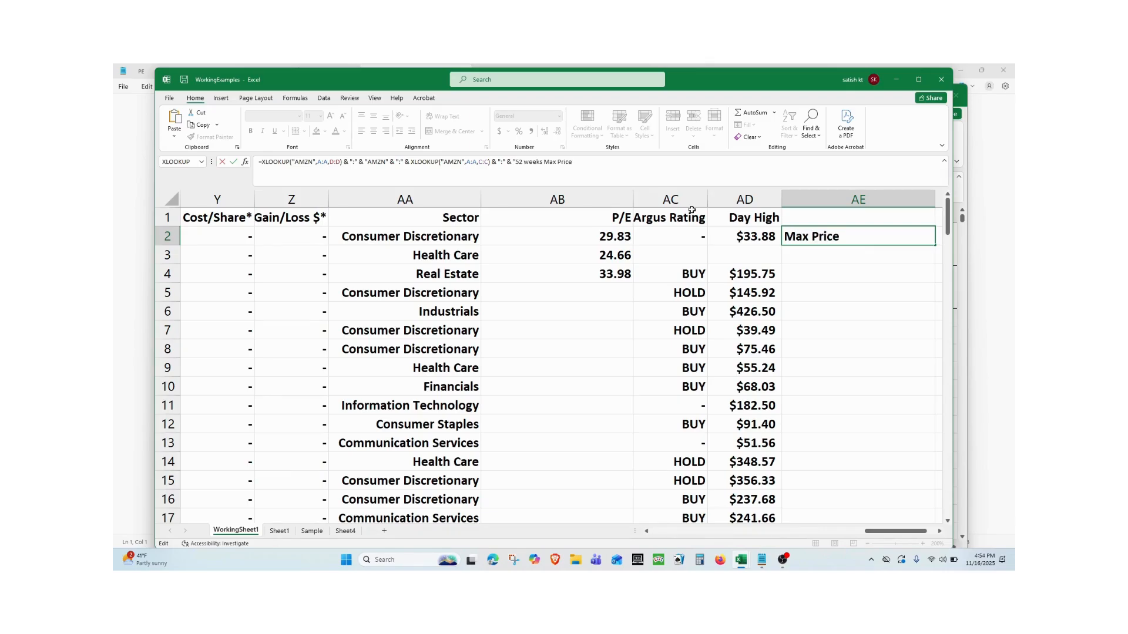
text(")
key(Return)
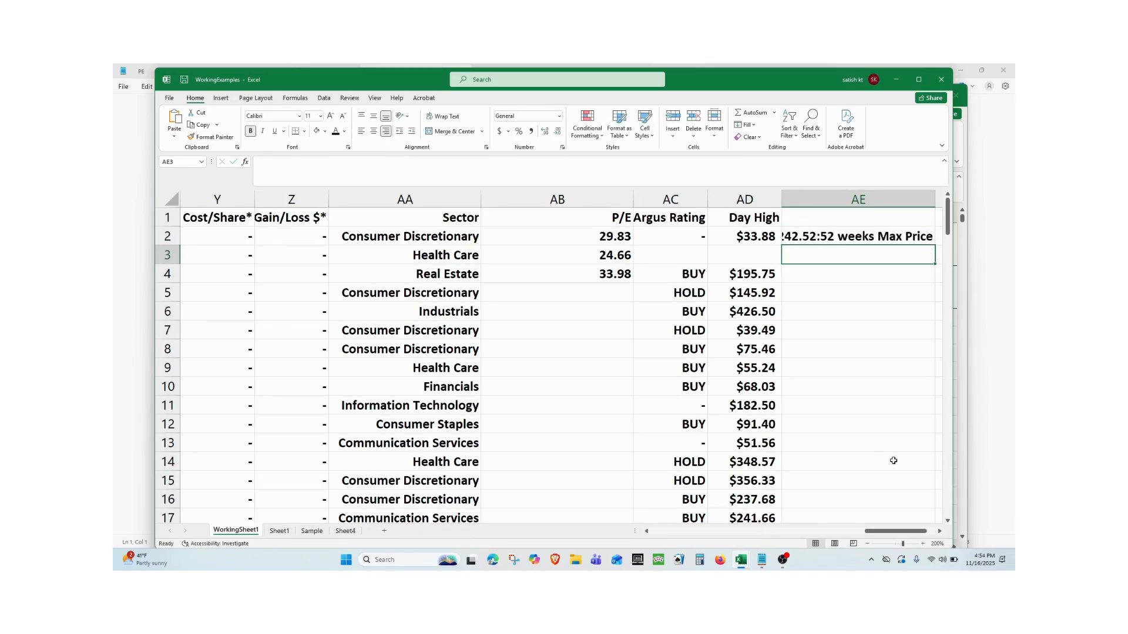
drag(879, 531, 899, 532)
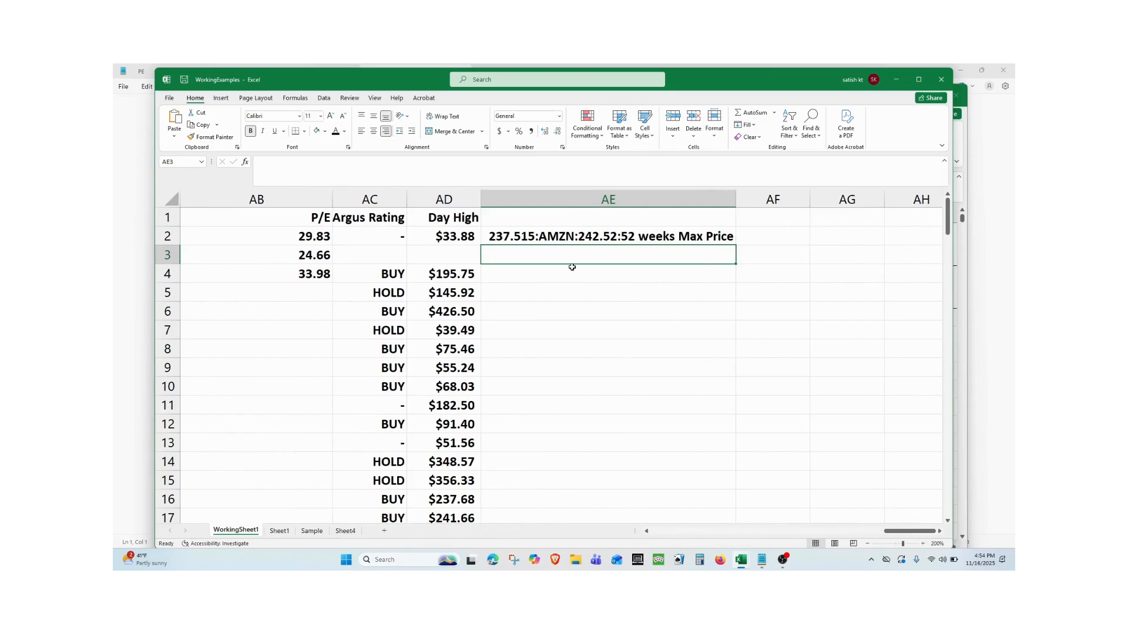
click(526, 237)
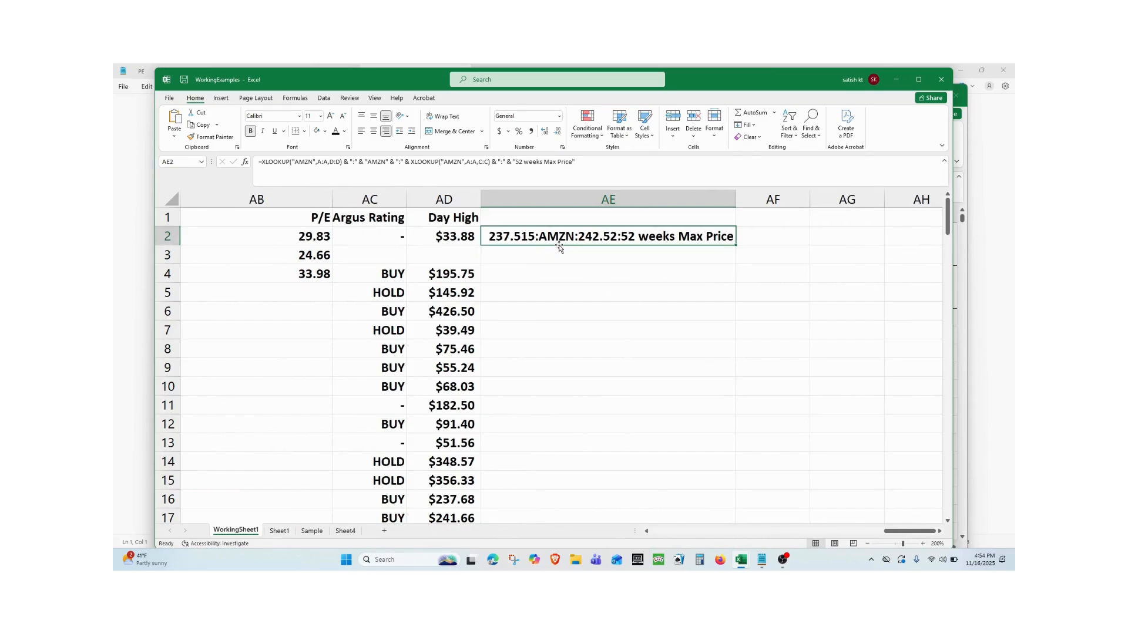